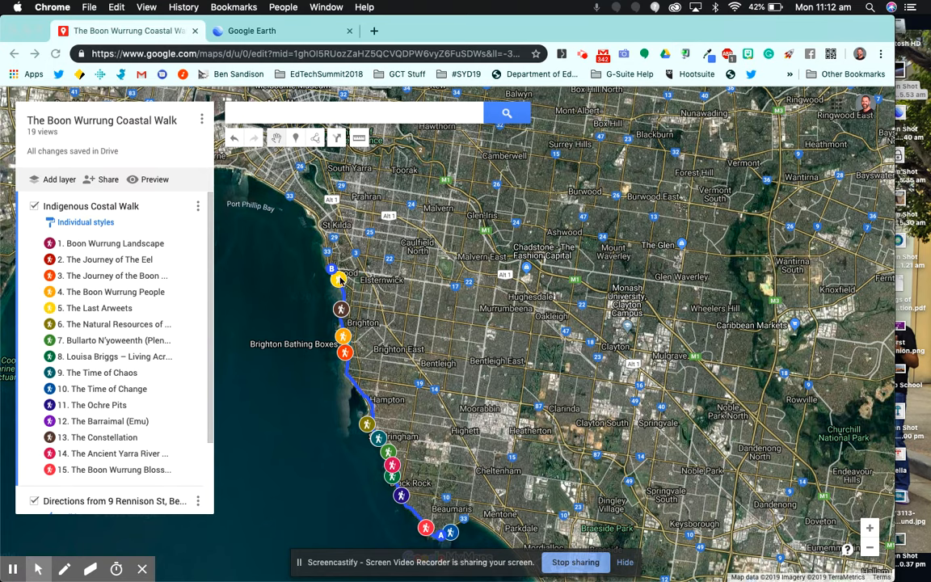
- View the details of stop 2, The Journey of The Eel, close them, and bring the whole coastal route back into view
{"action": "left_click", "coordinate": [76, 258]}
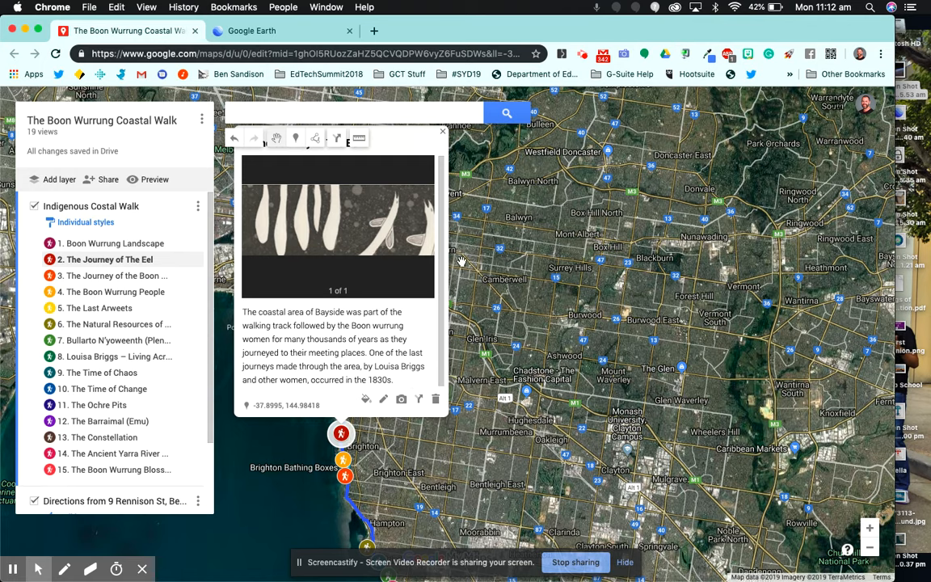
{"action": "left_click", "coordinate": [443, 133]}
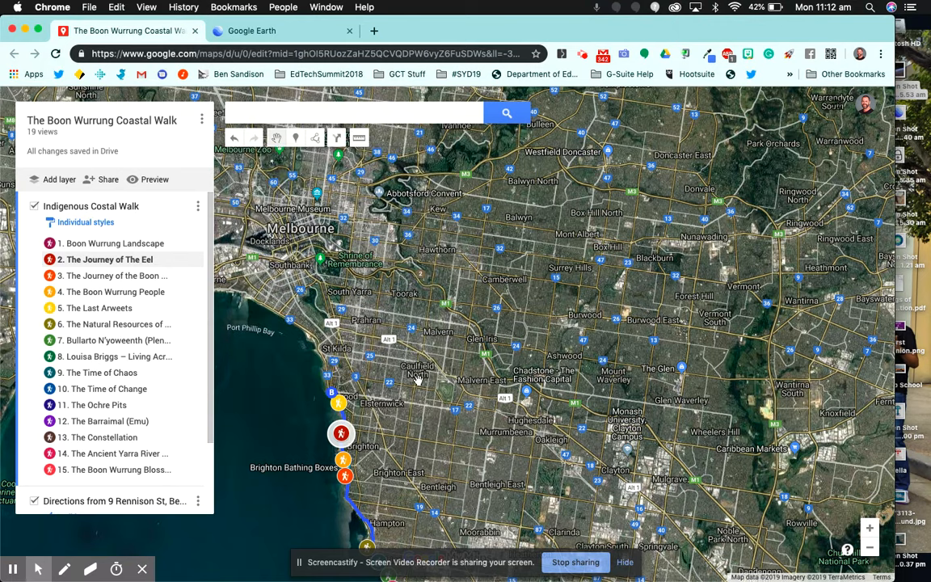
{"action": "left_click_drag", "start_coordinate": [498, 449], "coordinate": [494, 299]}
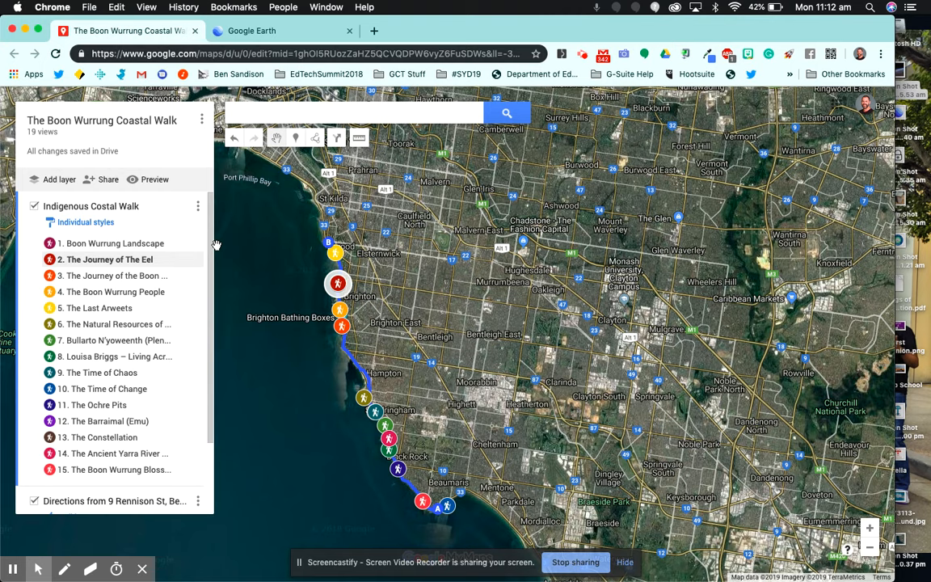
- Export the entire Boon Wurrung Coastal Walk map as a KMZ file and download it
{"action": "left_click", "coordinate": [203, 121]}
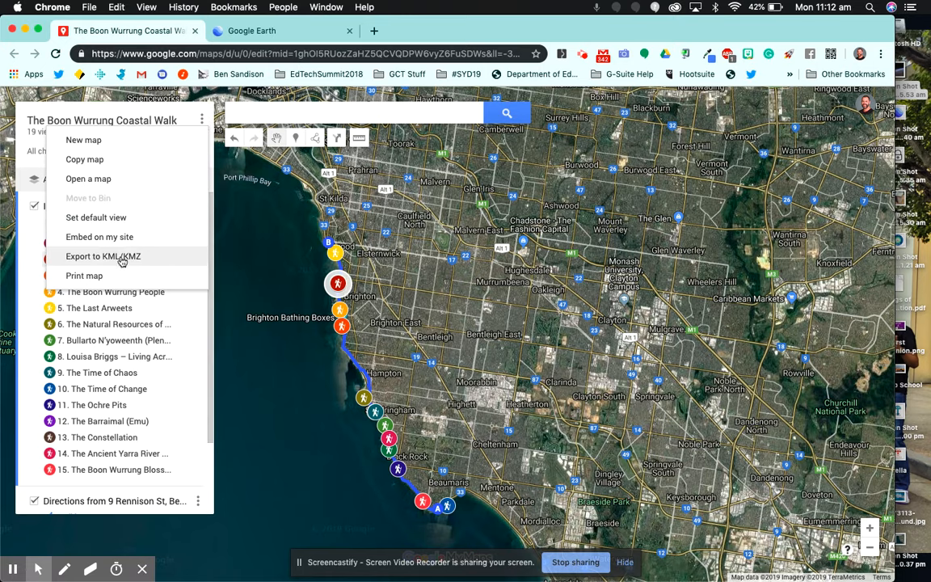
{"action": "left_click", "coordinate": [95, 265]}
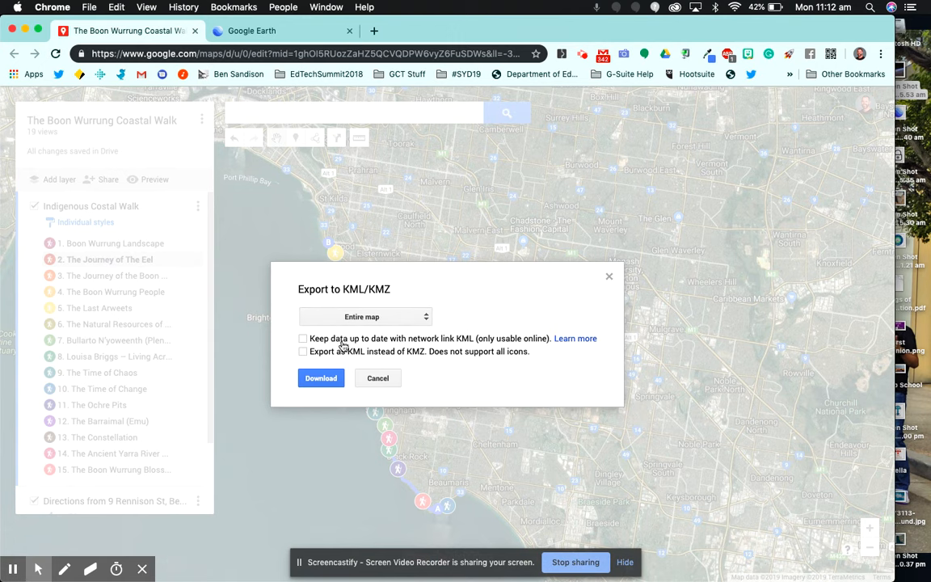
{"action": "left_click", "coordinate": [322, 380]}
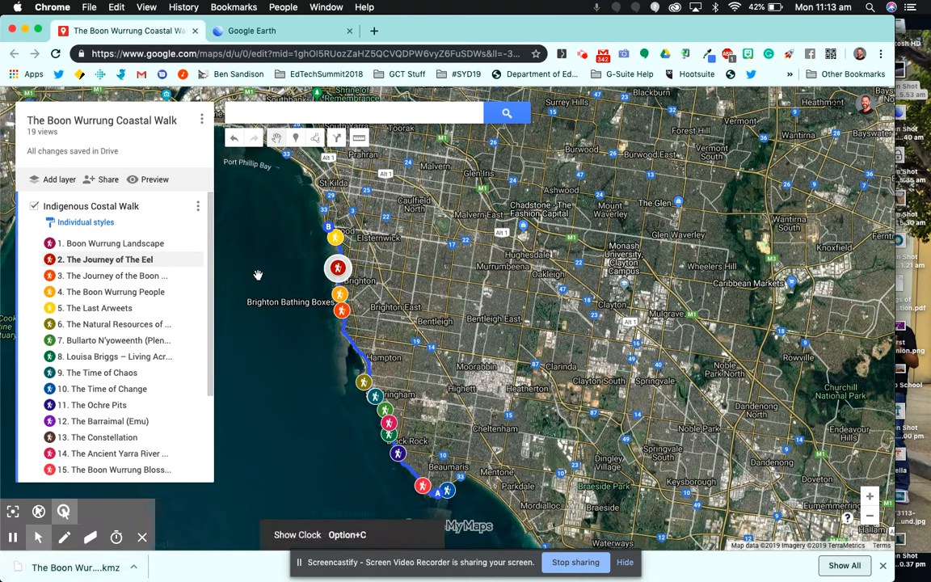
- Switch to Google Earth, check that experimental KML file import is enabled in the settings, and save them
{"action": "left_click", "coordinate": [274, 33]}
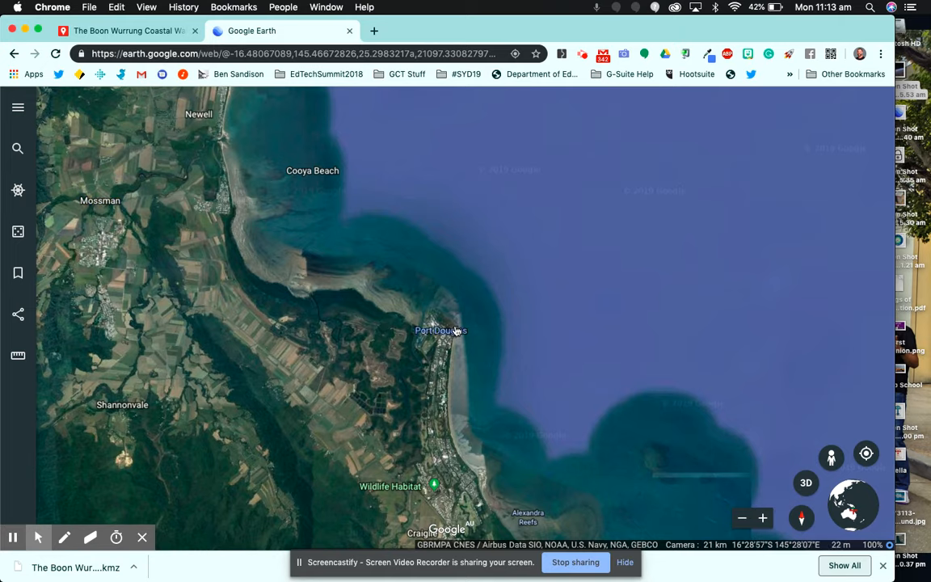
{"action": "left_click", "coordinate": [18, 109]}
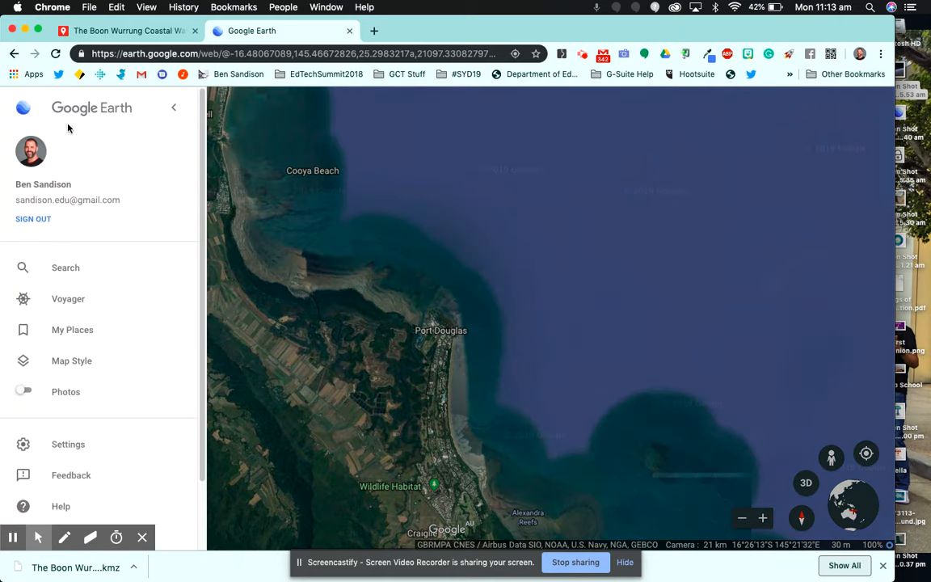
{"action": "left_click", "coordinate": [226, 189]}
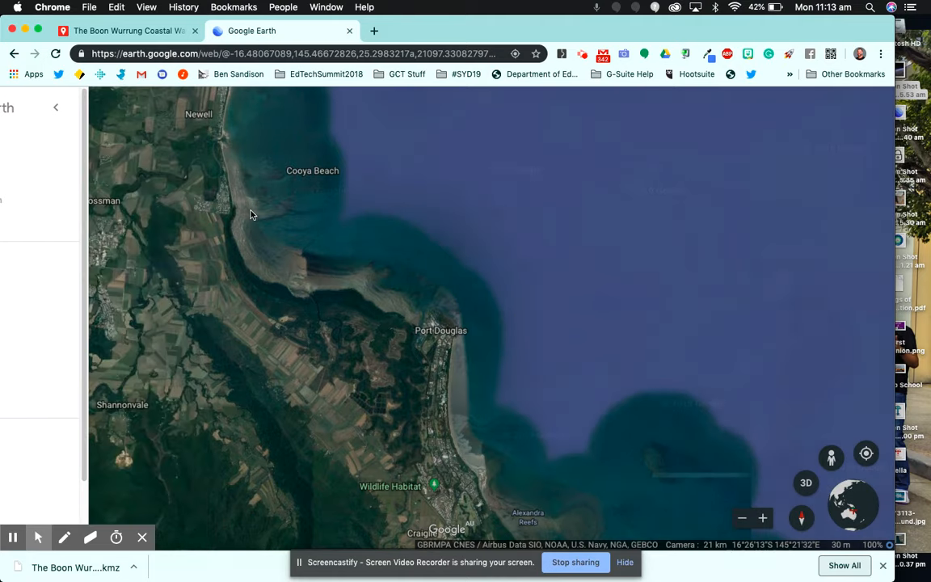
{"action": "left_click", "coordinate": [19, 109]}
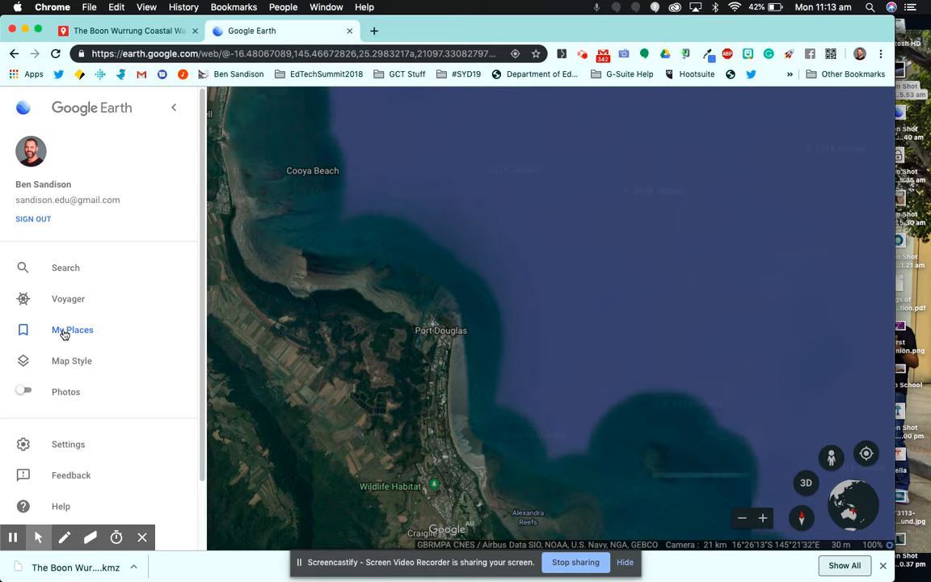
{"action": "left_click", "coordinate": [61, 447]}
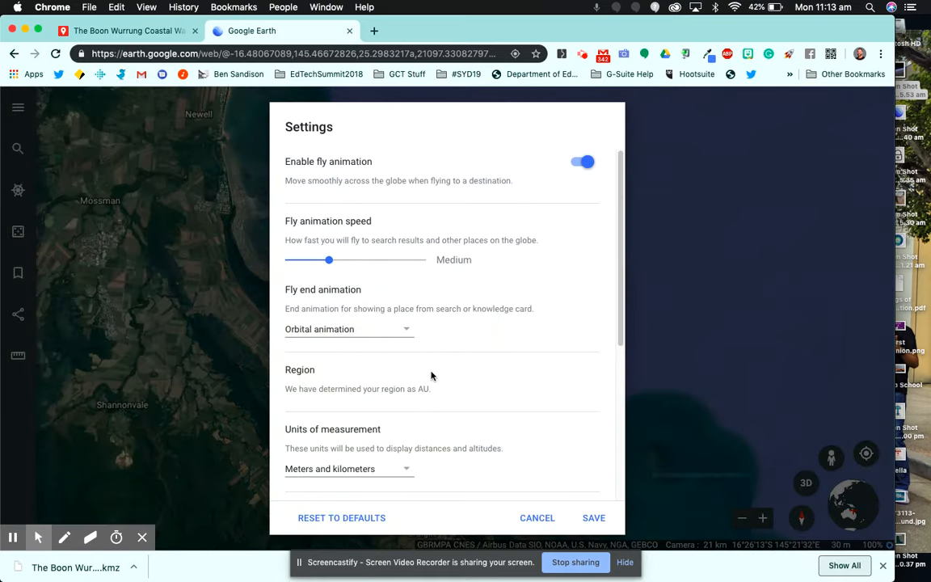
{"action": "scroll", "coordinate": [432, 376], "scroll_direction": "down", "scroll_amount": 5}
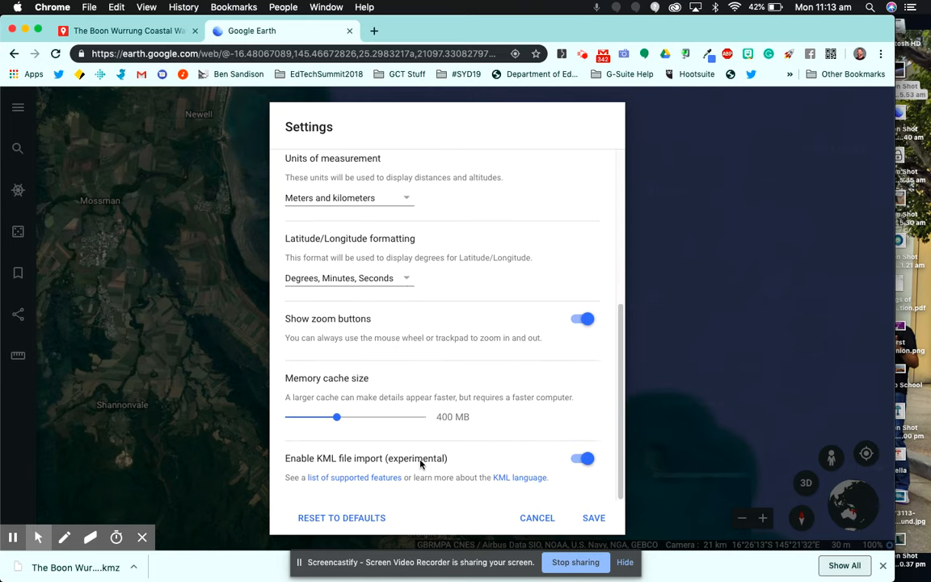
{"action": "left_click", "coordinate": [595, 518]}
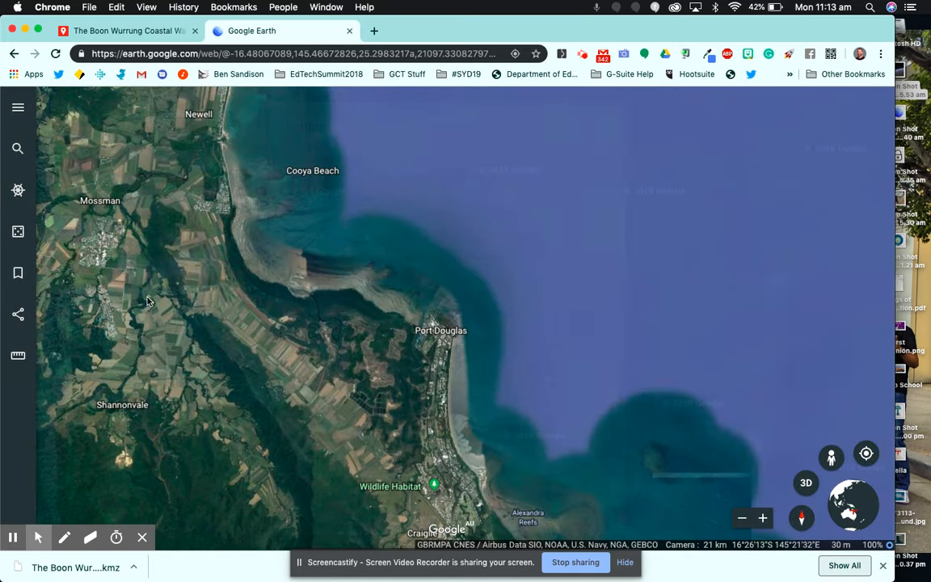
- Import the file The Boon Wurrung Coastal Walk (4).kmz from the Downloads folder into My Places
{"action": "left_click", "coordinate": [18, 110]}
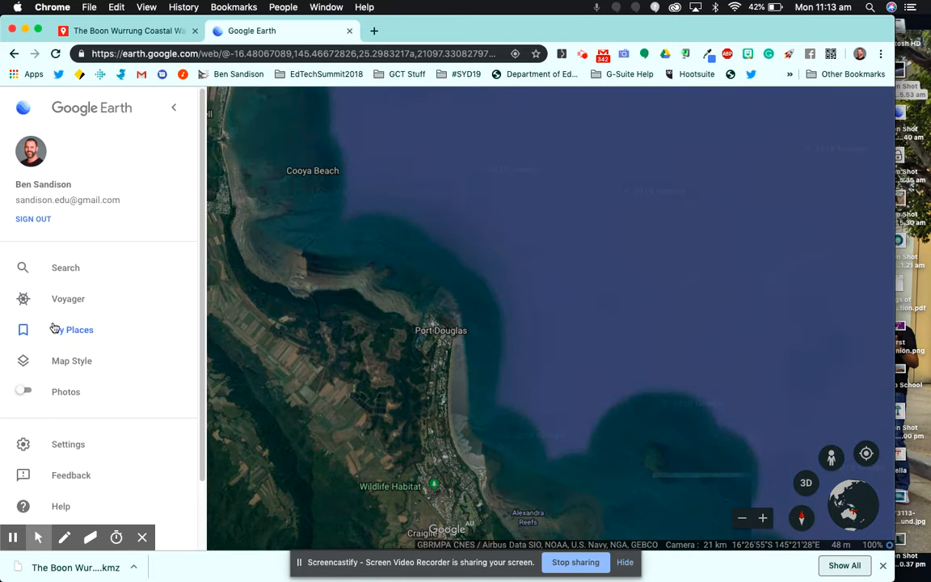
{"action": "left_click", "coordinate": [55, 330]}
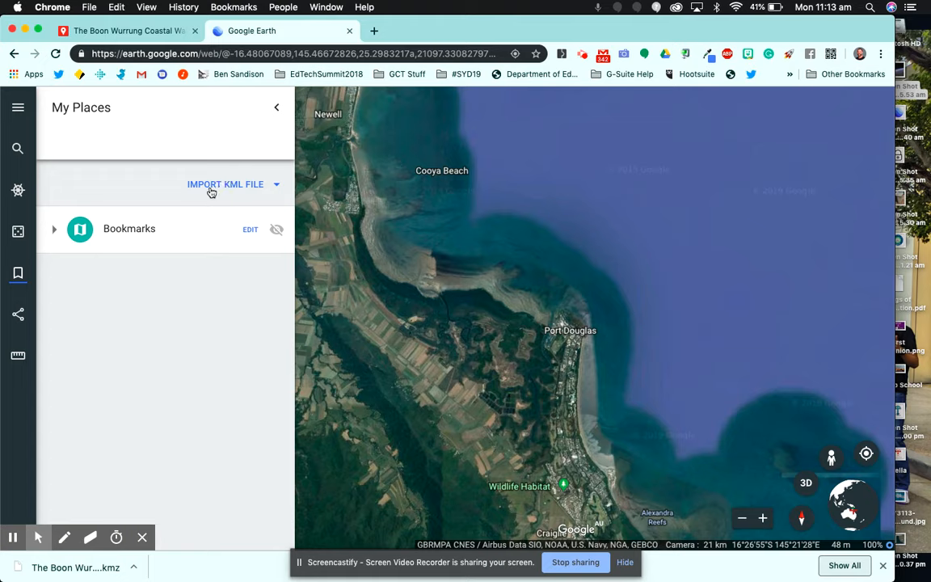
{"action": "left_click", "coordinate": [261, 189]}
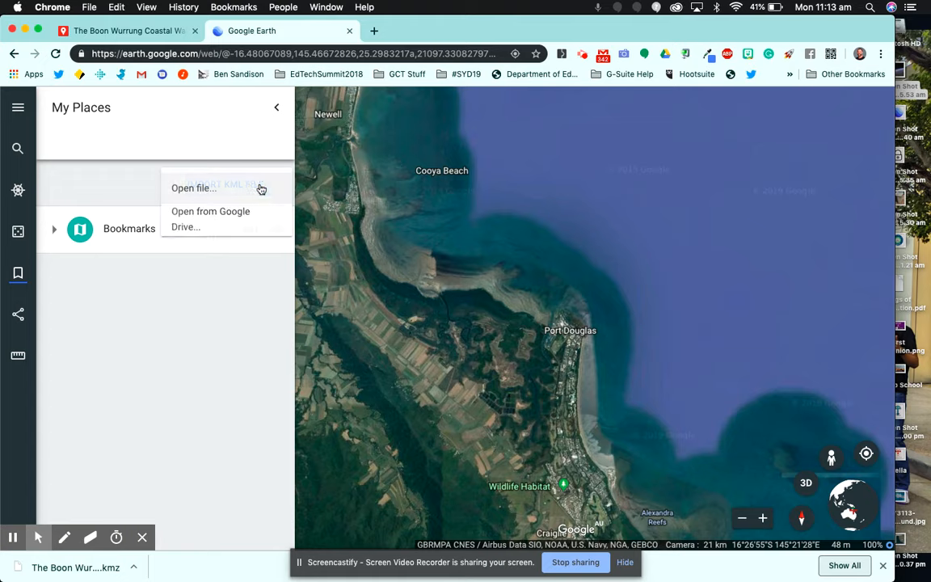
{"action": "left_click", "coordinate": [199, 193]}
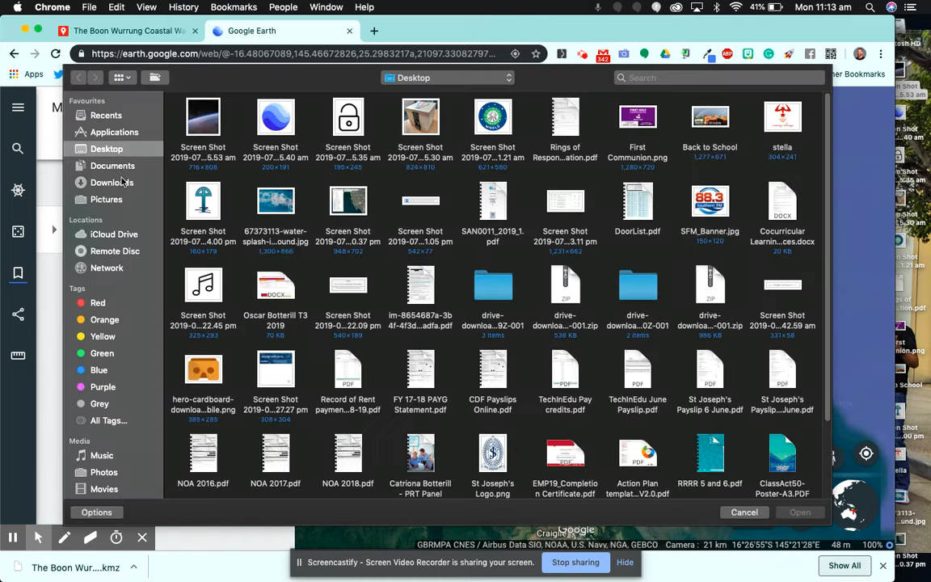
{"action": "left_click", "coordinate": [121, 184]}
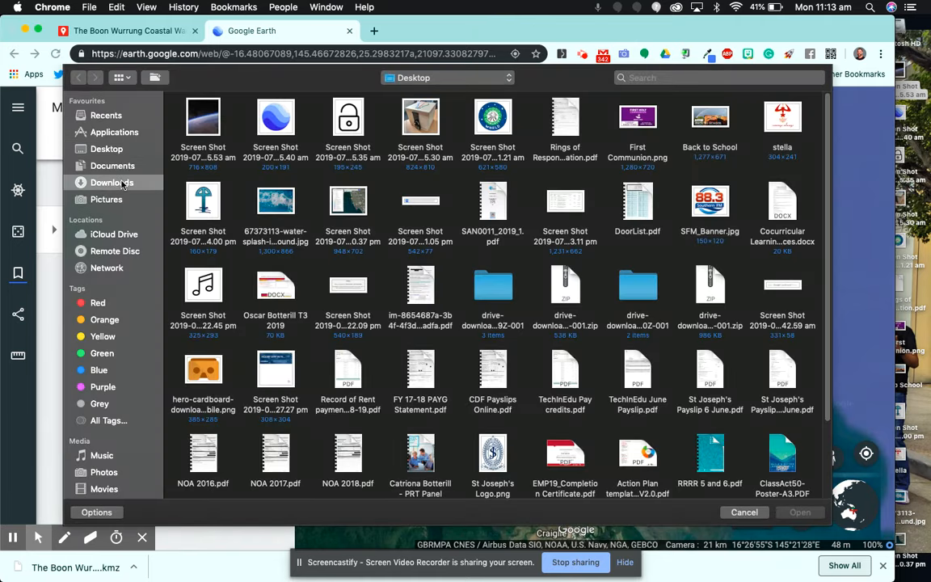
{"action": "left_click", "coordinate": [190, 113]}
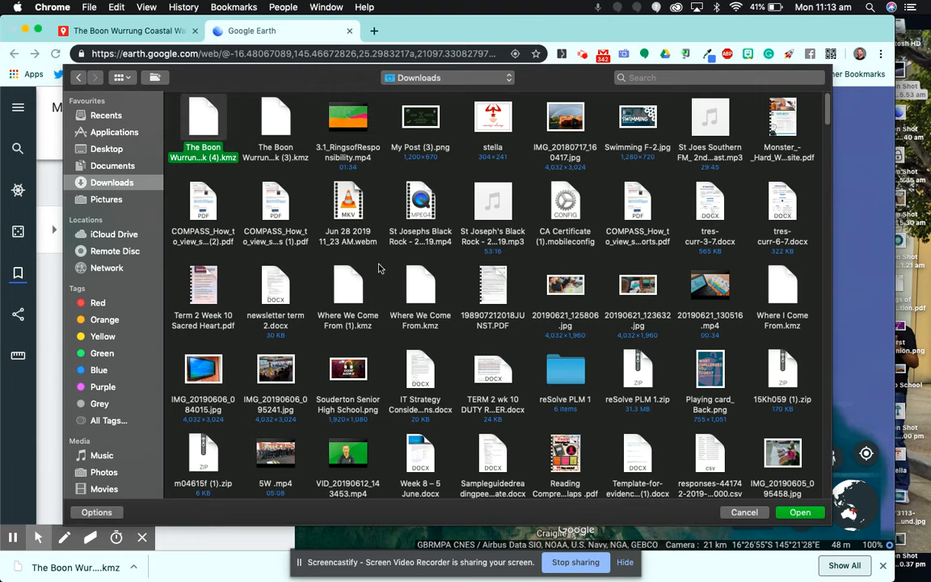
{"action": "key", "text": "Return"}
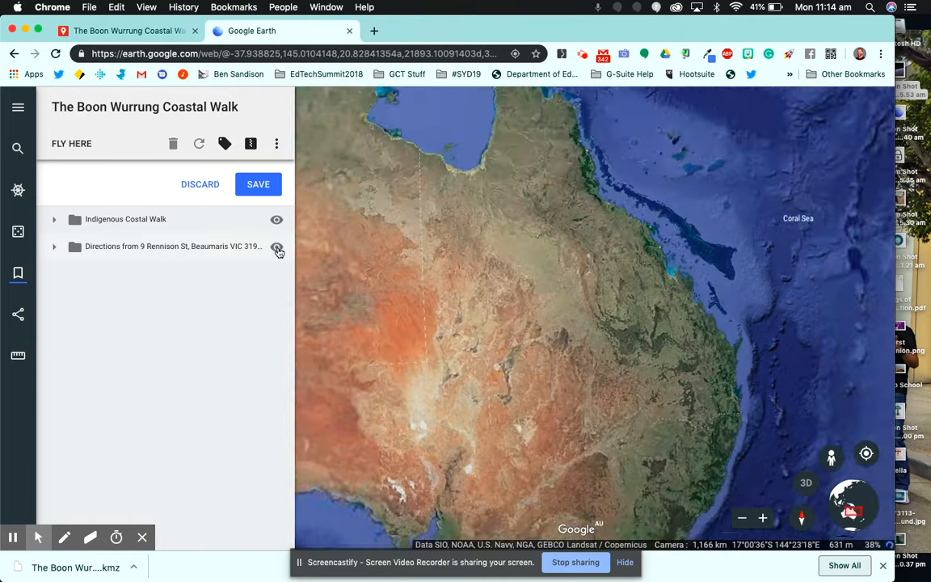
- Hide the directions folder of the imported walk and centre the map on the coastal stops
{"action": "left_click", "coordinate": [276, 246]}
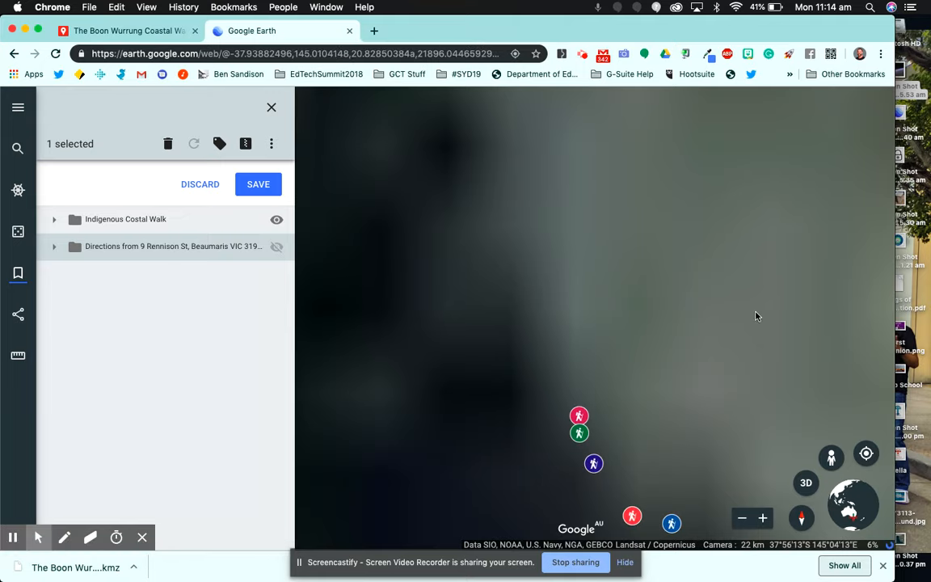
{"action": "left_click_drag", "start_coordinate": [757, 316], "coordinate": [655, 240]}
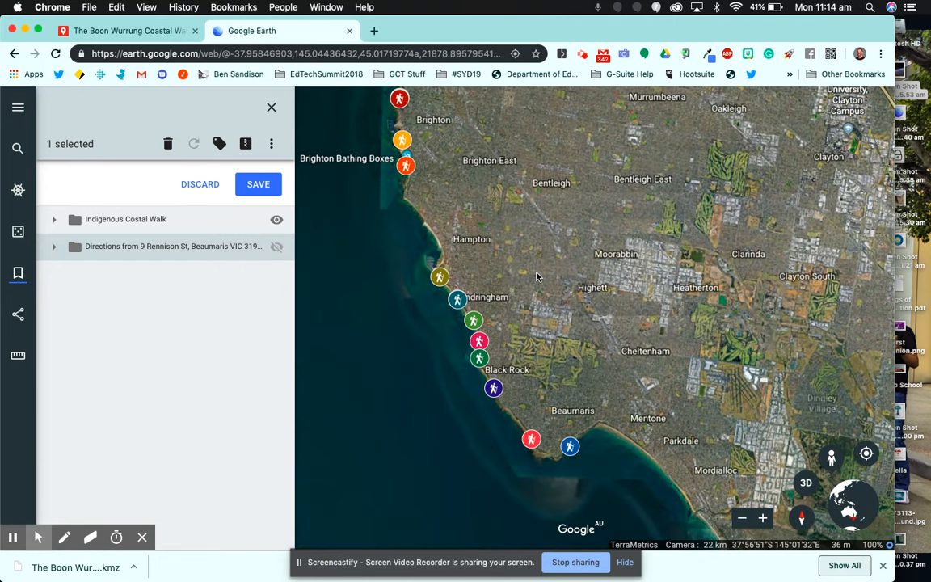
{"action": "left_click_drag", "start_coordinate": [538, 275], "coordinate": [561, 302]}
- Expand the Indigenous Costal Walk folder, fly to stop 1, Boon Wurrung Landscape, and view it close up in 3D
{"action": "left_click", "coordinate": [57, 225]}
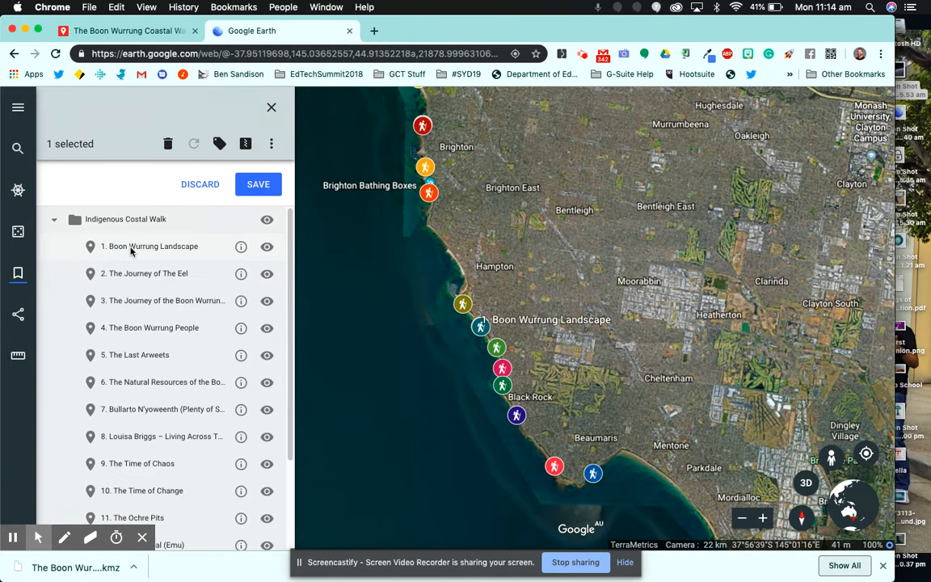
{"action": "left_click", "coordinate": [151, 247]}
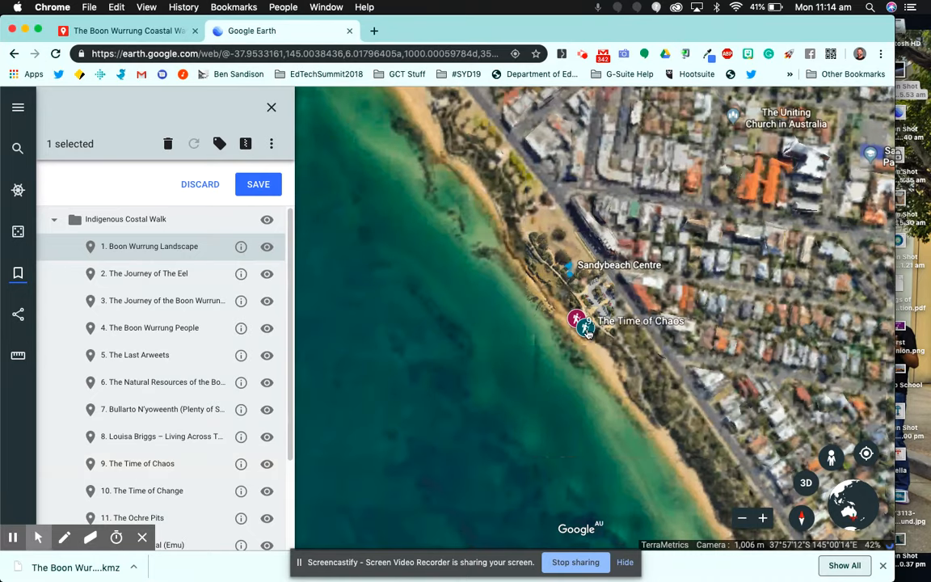
{"action": "scroll", "coordinate": [588, 333], "scroll_direction": "up", "scroll_amount": 5}
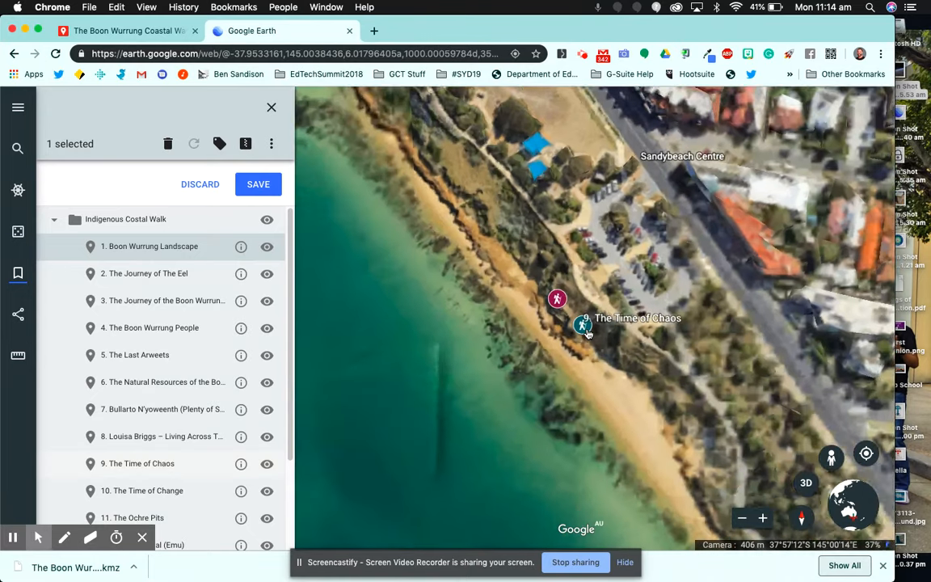
{"action": "scroll", "coordinate": [547, 288], "scroll_direction": "up", "scroll_amount": 5}
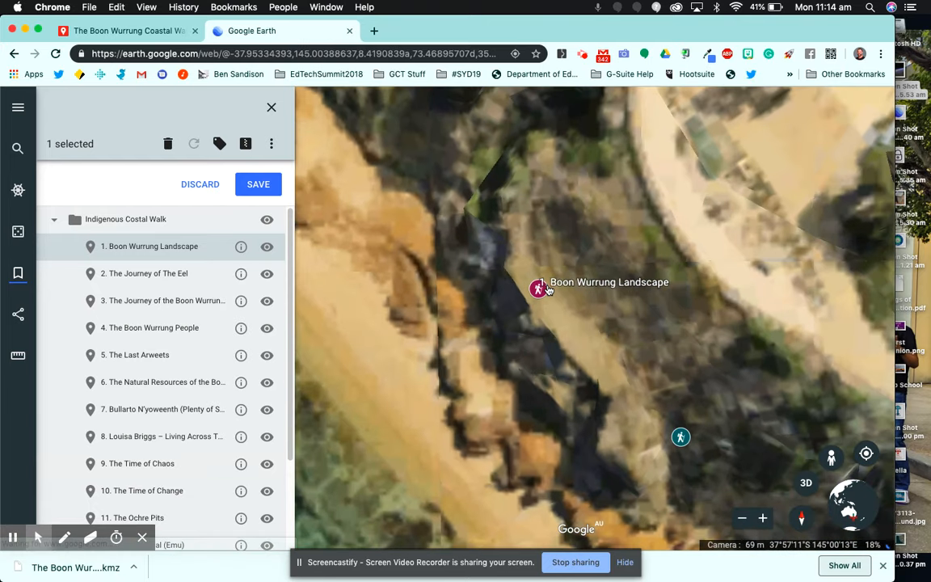
{"action": "left_click", "coordinate": [807, 485]}
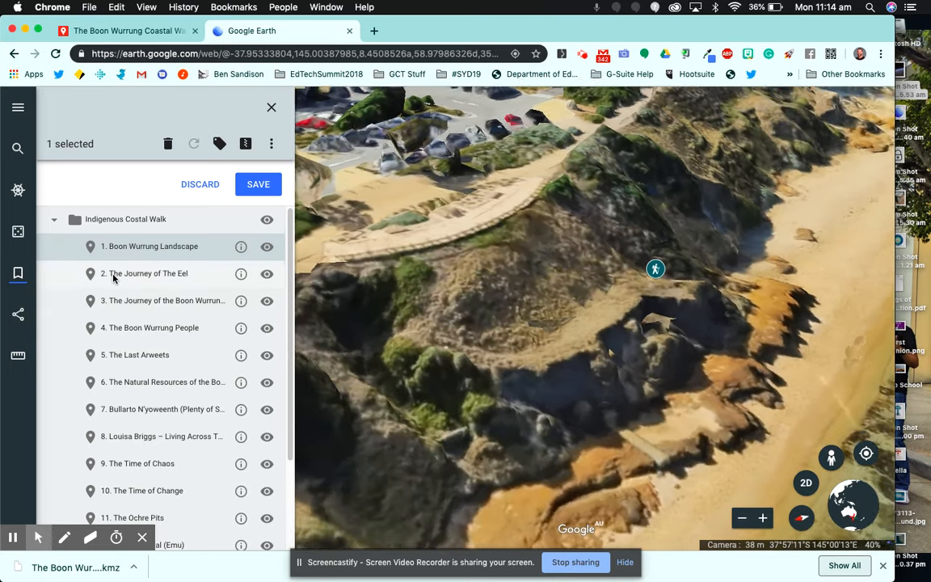
- Fly to stop 2, The Journey of The Eel, and view it in 3D
{"action": "left_click", "coordinate": [114, 275]}
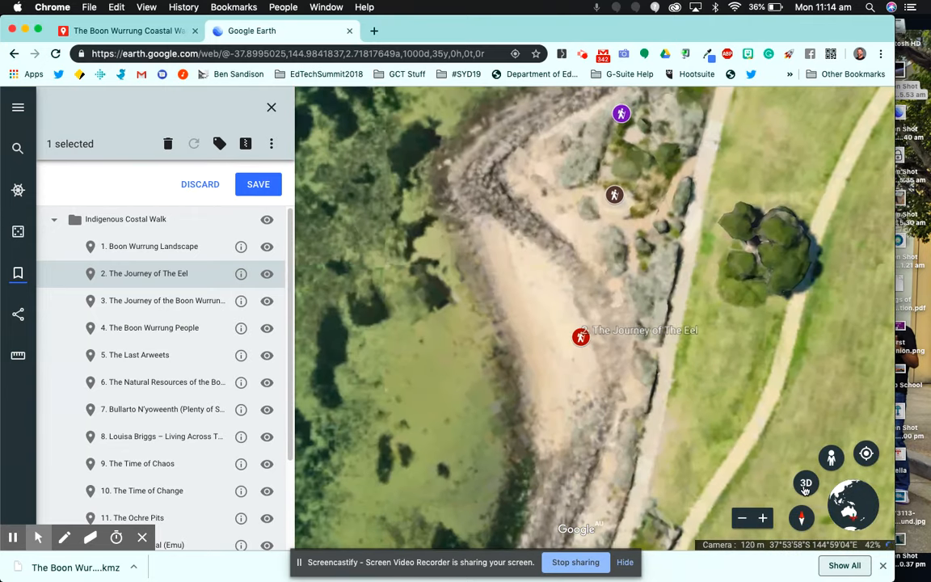
{"action": "left_click", "coordinate": [806, 485]}
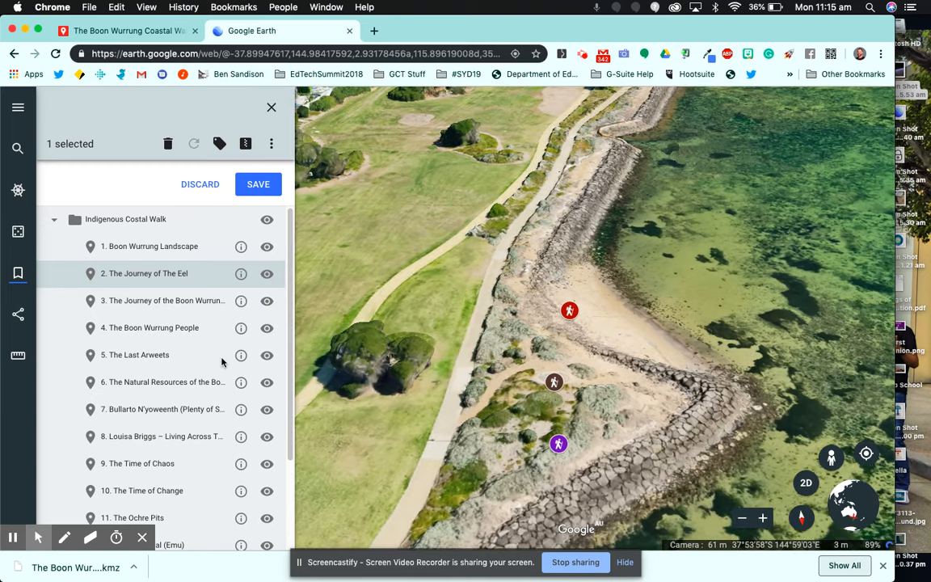
- Save the imported coastal walk to My Places and finish editing it
{"action": "scroll", "coordinate": [187, 370], "scroll_direction": "down", "scroll_amount": 2}
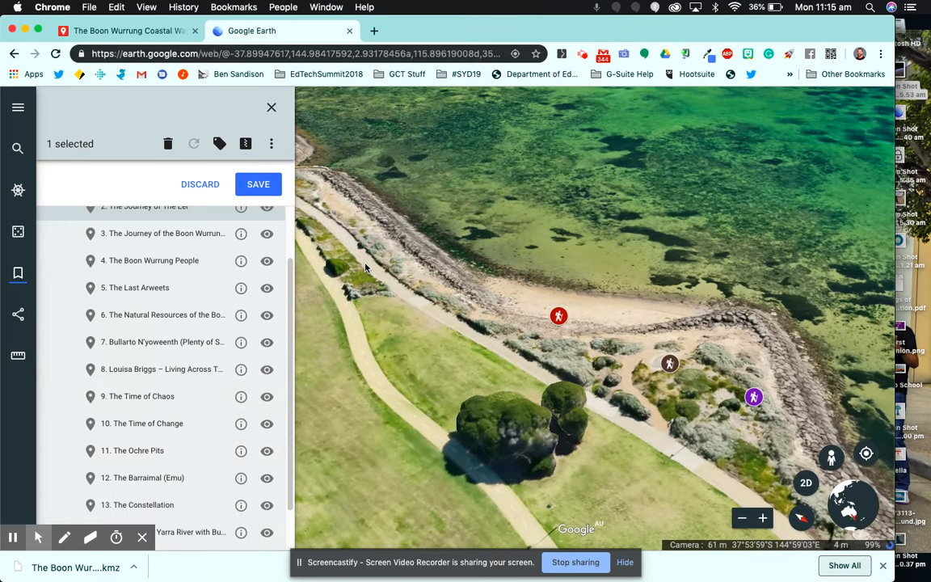
{"action": "left_click", "coordinate": [258, 184]}
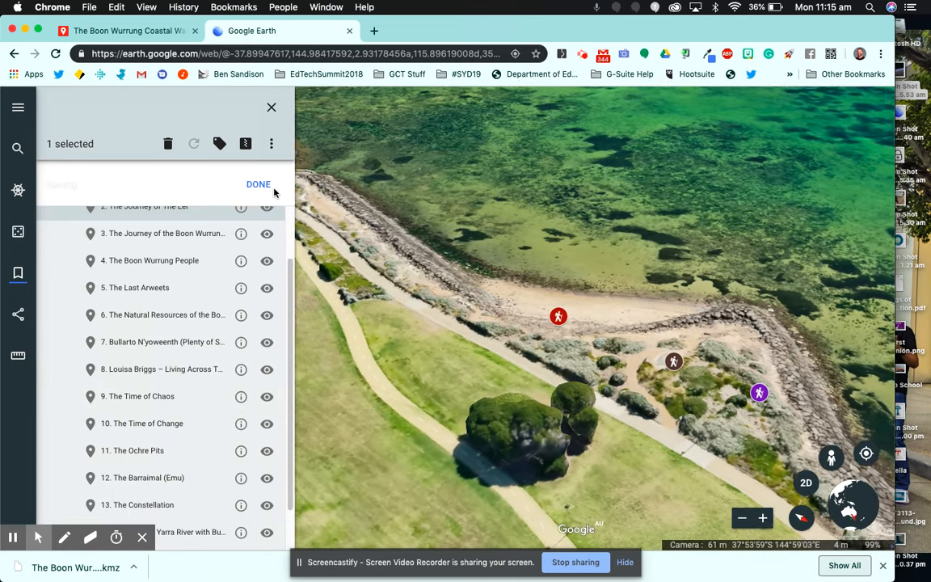
{"action": "left_click", "coordinate": [267, 186]}
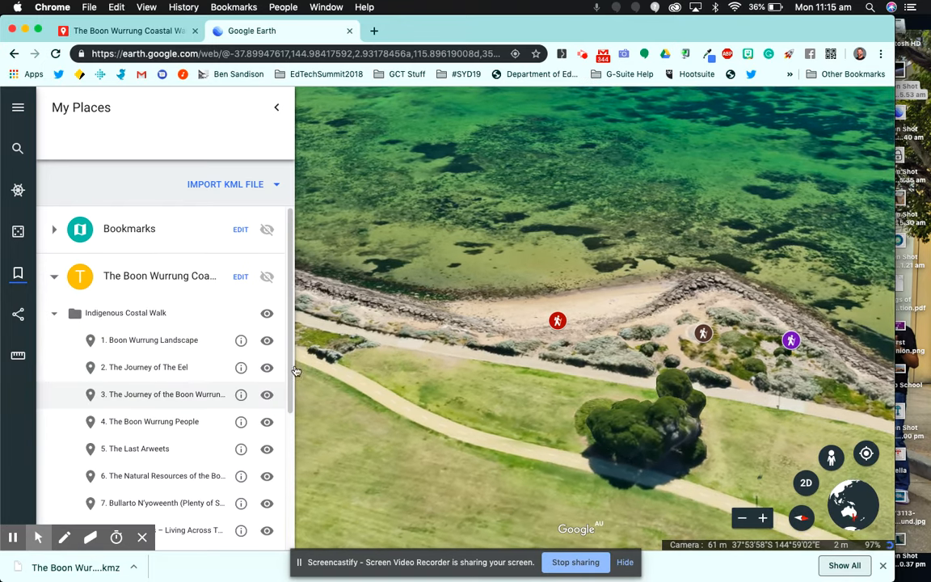
- Fly to stop 3, The Journey of the Boon Wurrung Women Through Bayside, read its information card, and close the card
{"action": "scroll", "coordinate": [188, 374], "scroll_direction": "down", "scroll_amount": 3}
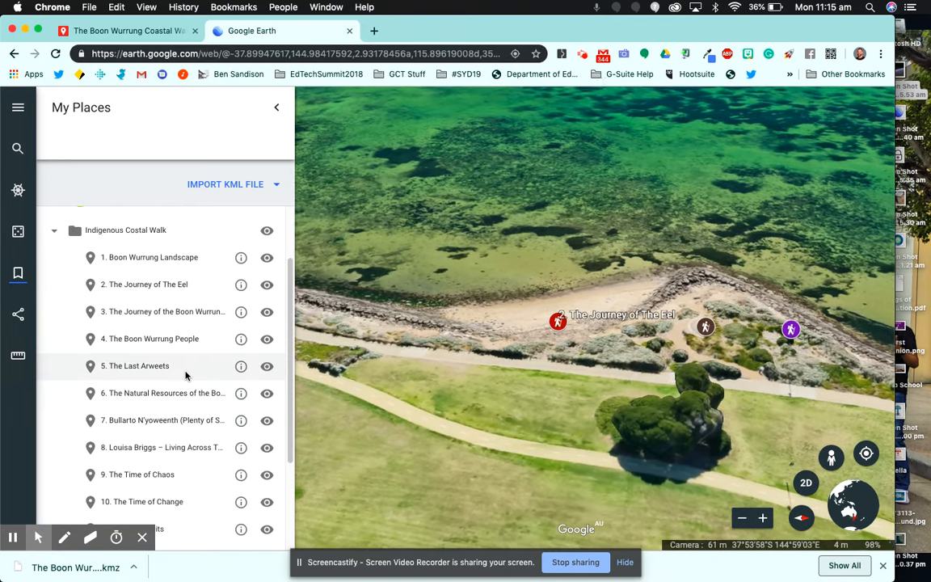
{"action": "left_click", "coordinate": [125, 310]}
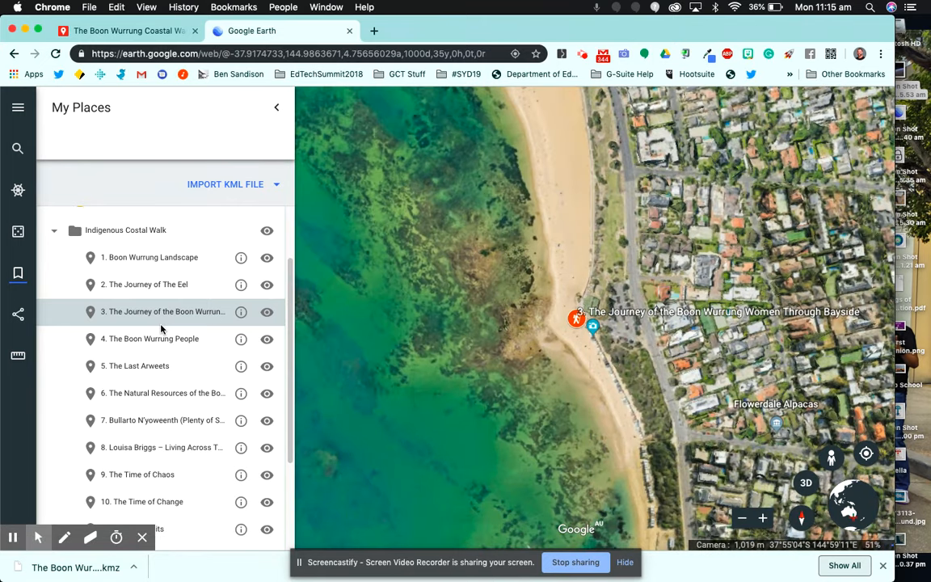
{"action": "scroll", "coordinate": [133, 463], "scroll_direction": "down", "scroll_amount": 3}
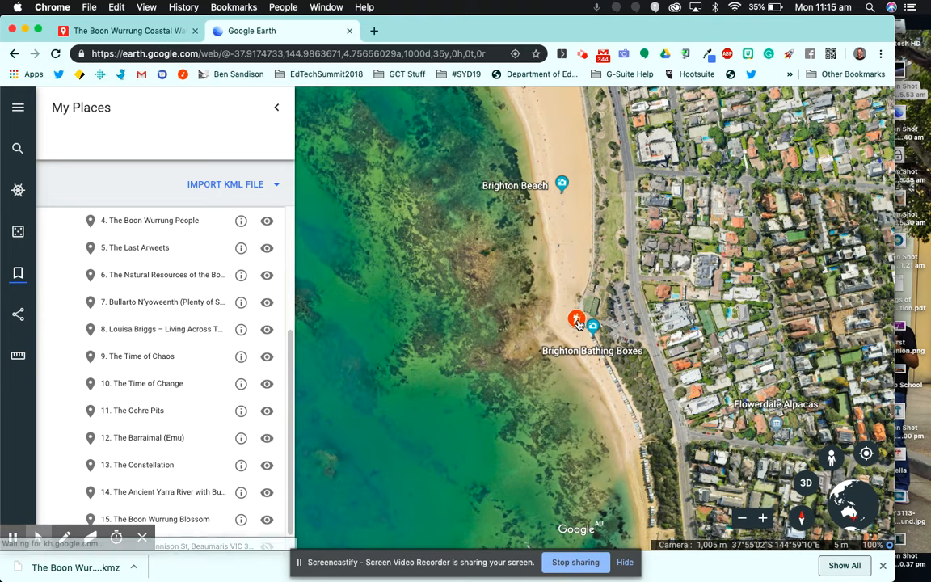
{"action": "left_click", "coordinate": [241, 329]}
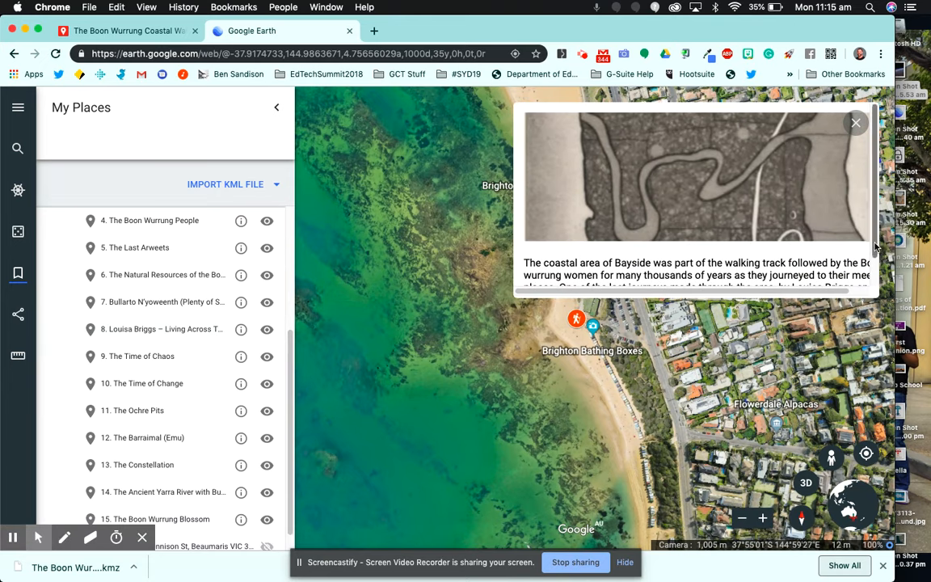
{"action": "left_click_drag", "start_coordinate": [876, 247], "coordinate": [875, 271]}
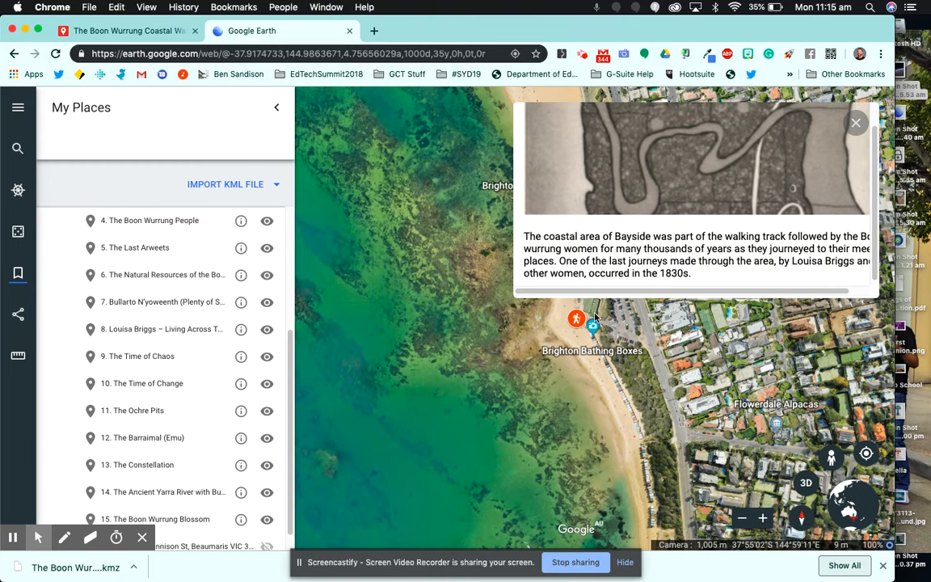
{"action": "scroll", "coordinate": [804, 239], "scroll_direction": "up", "scroll_amount": 1}
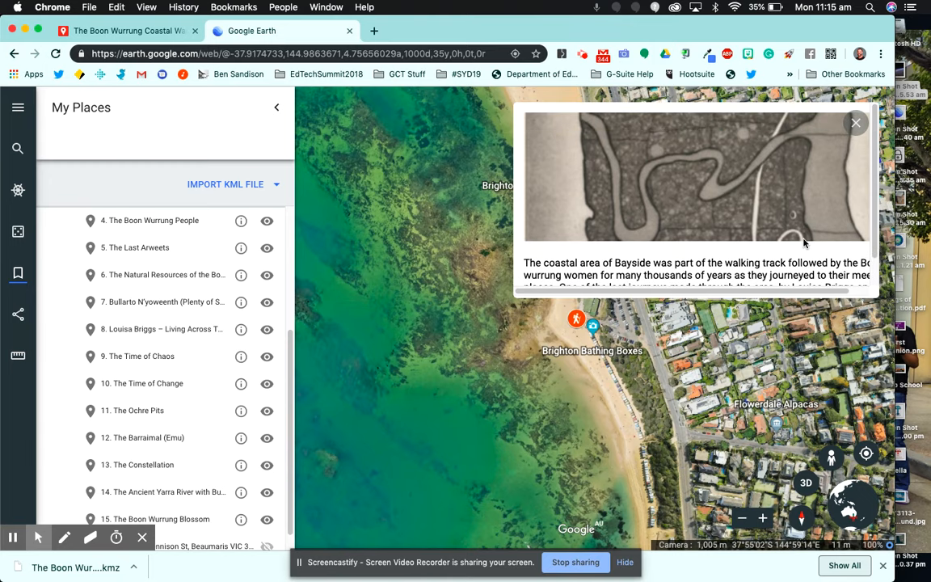
{"action": "scroll", "coordinate": [803, 221], "scroll_direction": "down", "scroll_amount": 1}
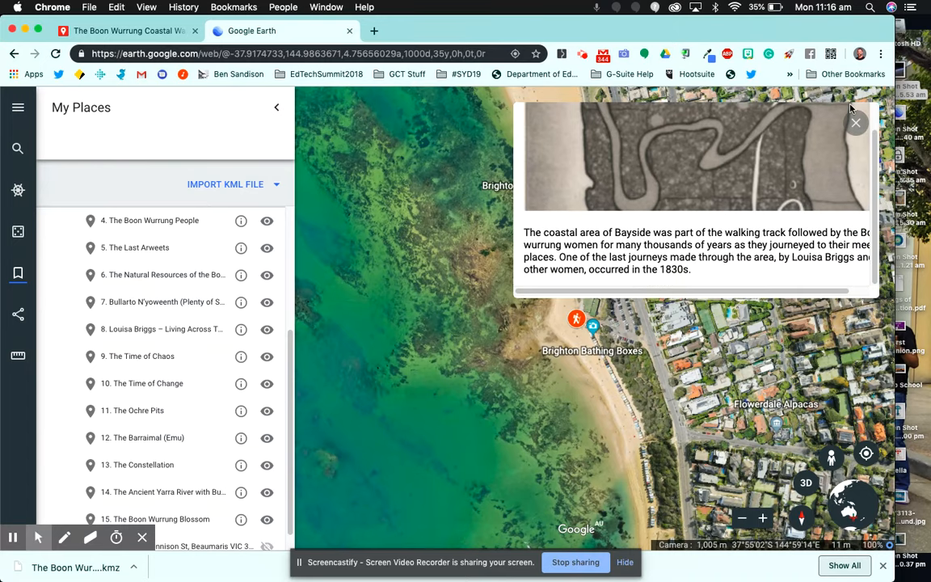
{"action": "left_click", "coordinate": [856, 122]}
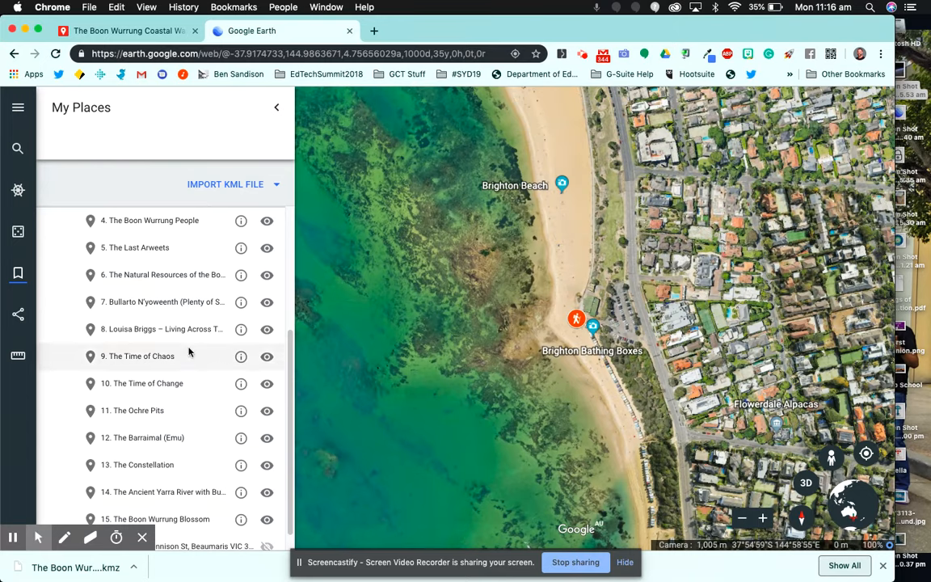